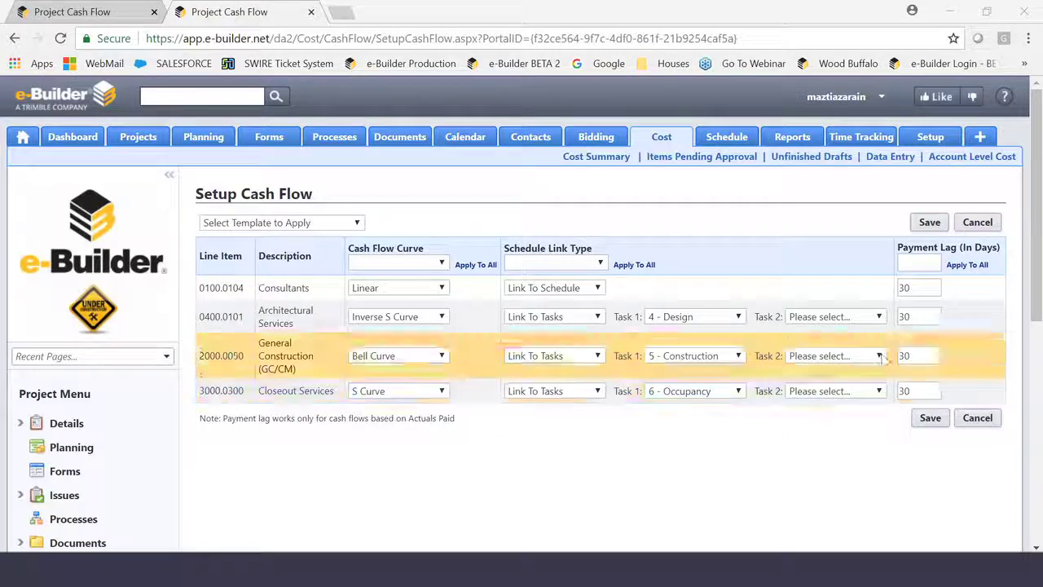
Open the cost cash flow templates in the administration setup and start a new template.
{"action": "left_click", "coordinate": [935, 142]}
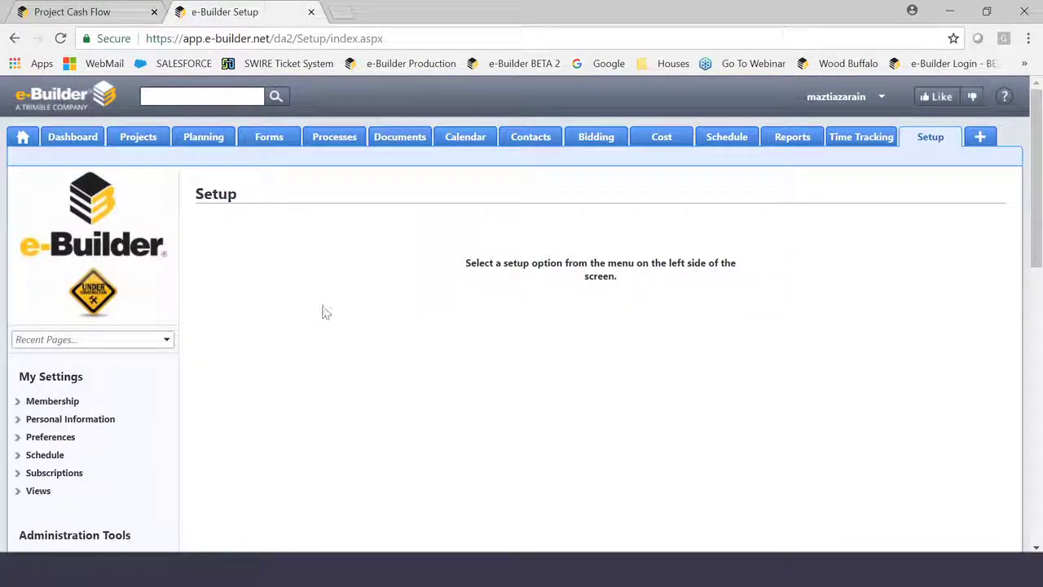
{"action": "scroll", "coordinate": [334, 310], "scroll_direction": "down", "scroll_amount": 10}
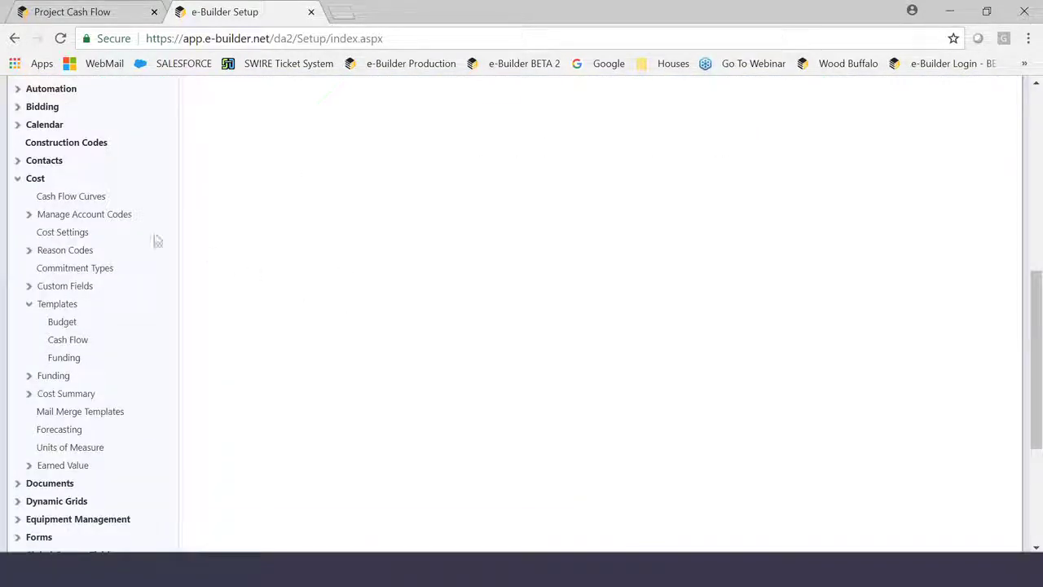
{"action": "left_click", "coordinate": [17, 178]}
{"action": "left_click", "coordinate": [17, 217]}
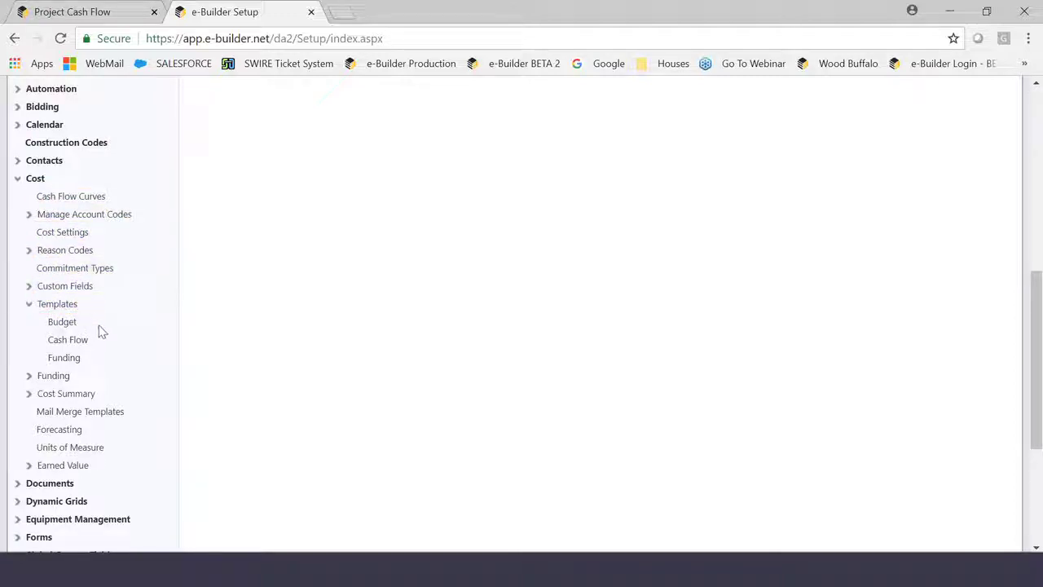
{"action": "left_click", "coordinate": [57, 344]}
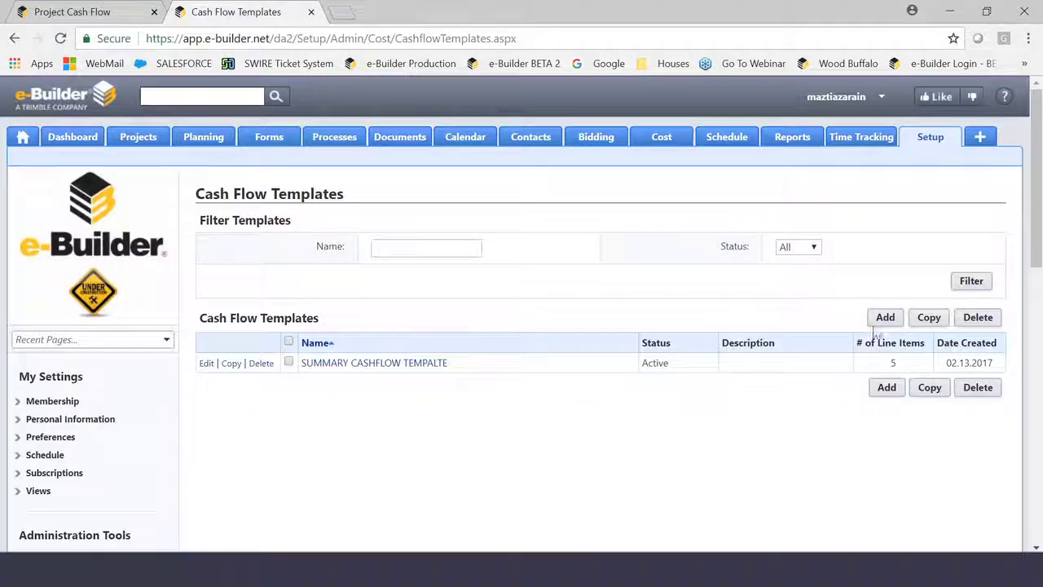
{"action": "left_click", "coordinate": [884, 318]}
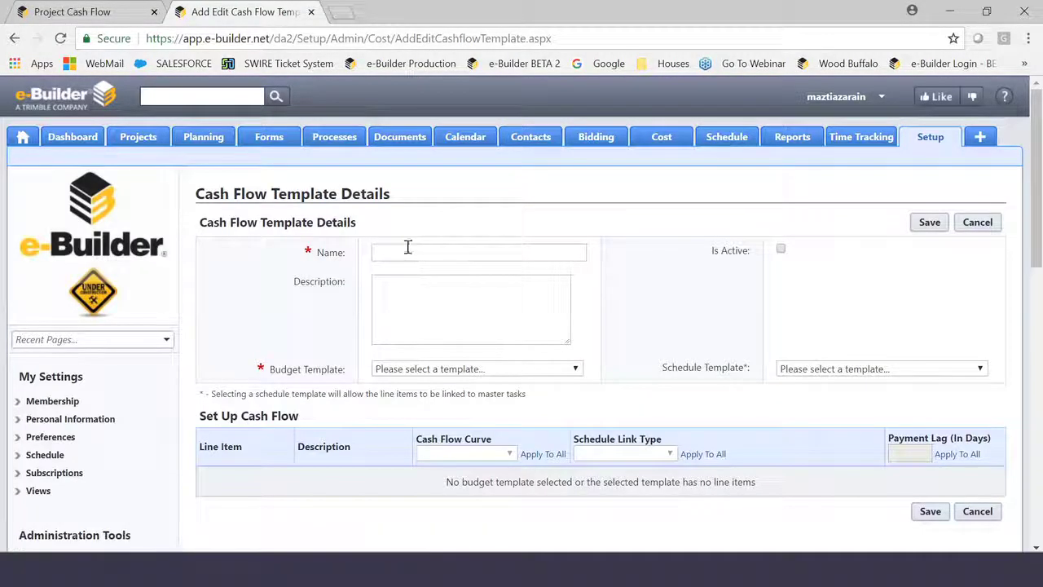
Name the cash flow template "Sample Cashflow Template" and mark it as active.
{"action": "left_click", "coordinate": [407, 252]}
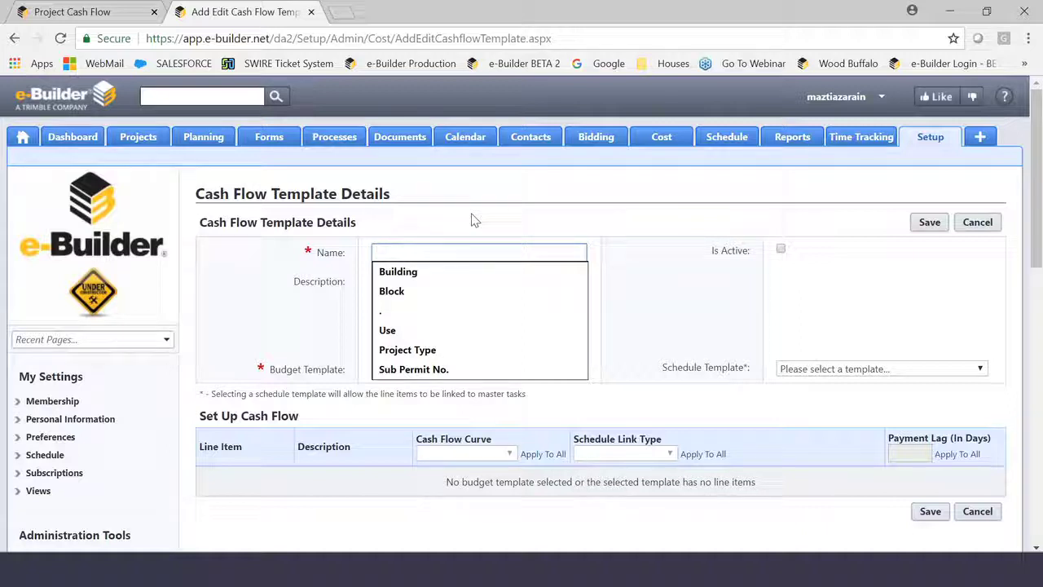
{"action": "type", "text": "S"}
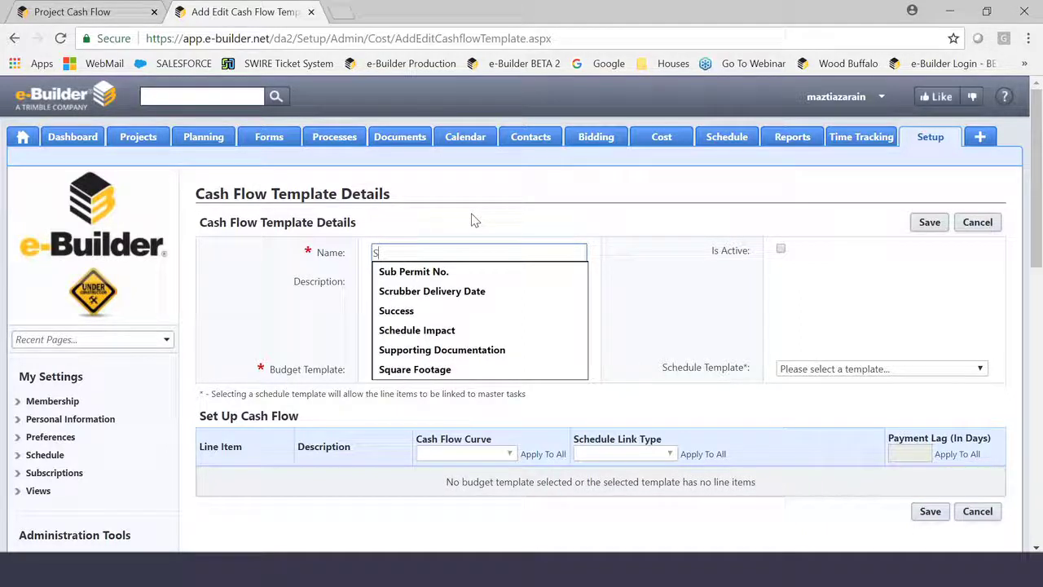
{"action": "key", "text": "BackSpace"}
{"action": "type", "text": "Sample Cash"}
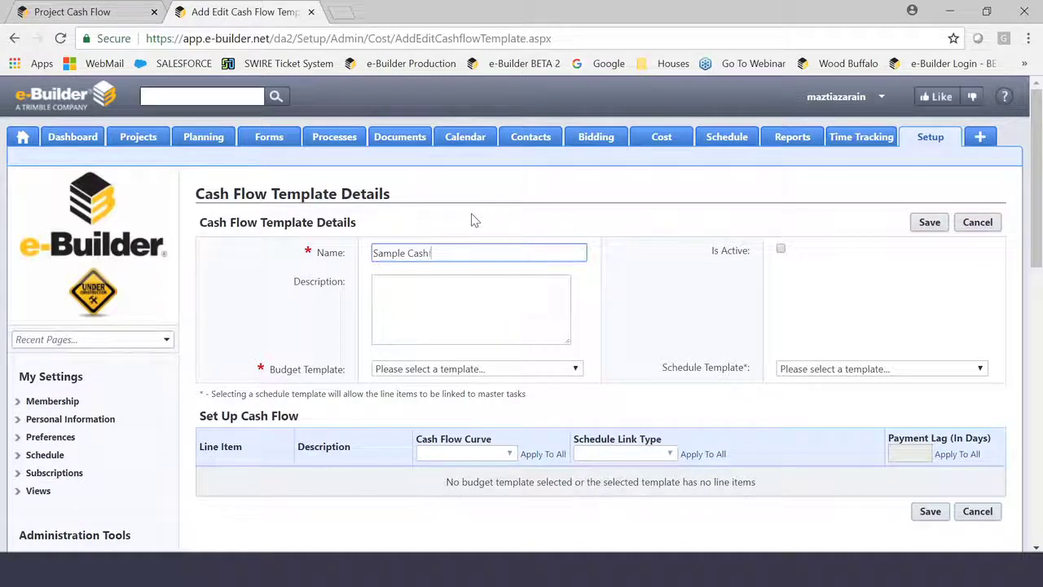
{"action": "type", "text": "flow T"}
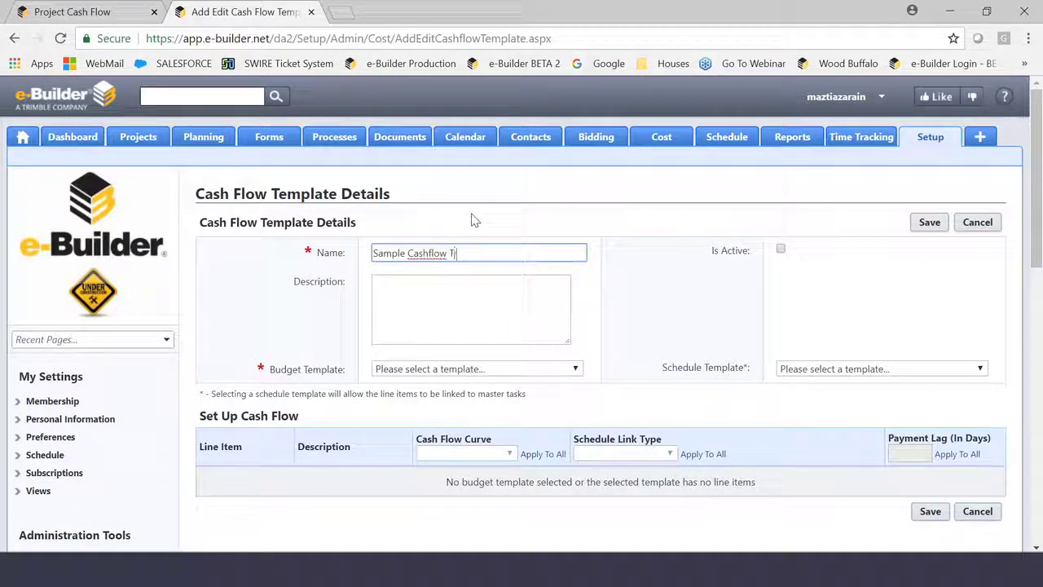
{"action": "type", "text": "empla"}
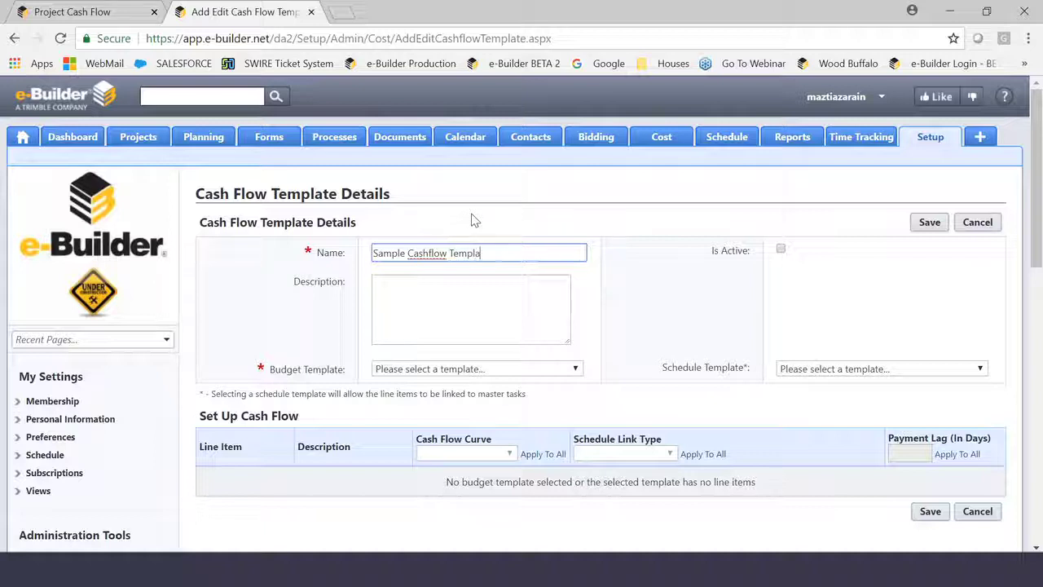
{"action": "type", "text": "te"}
{"action": "left_click", "coordinate": [781, 249]}
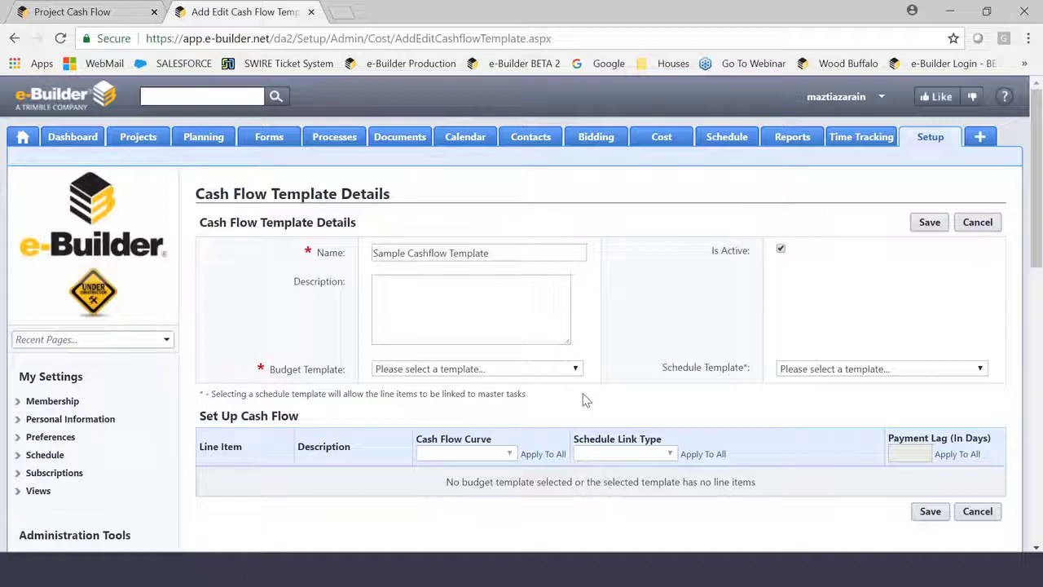
Set the budget template to Quick Sample Template and the schedule template to Sample Template.
{"action": "left_click", "coordinate": [571, 370]}
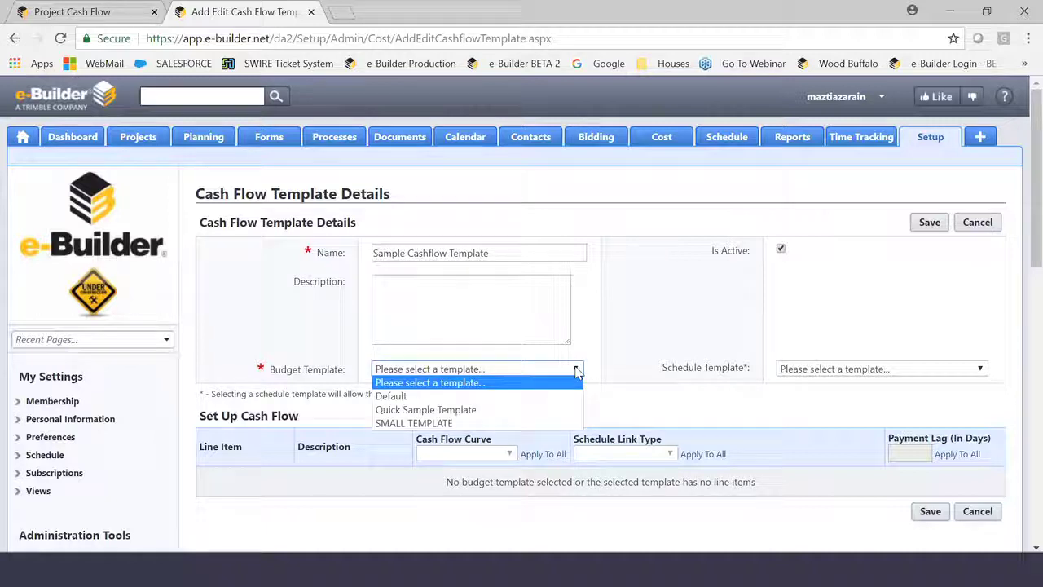
{"action": "left_click", "coordinate": [466, 414]}
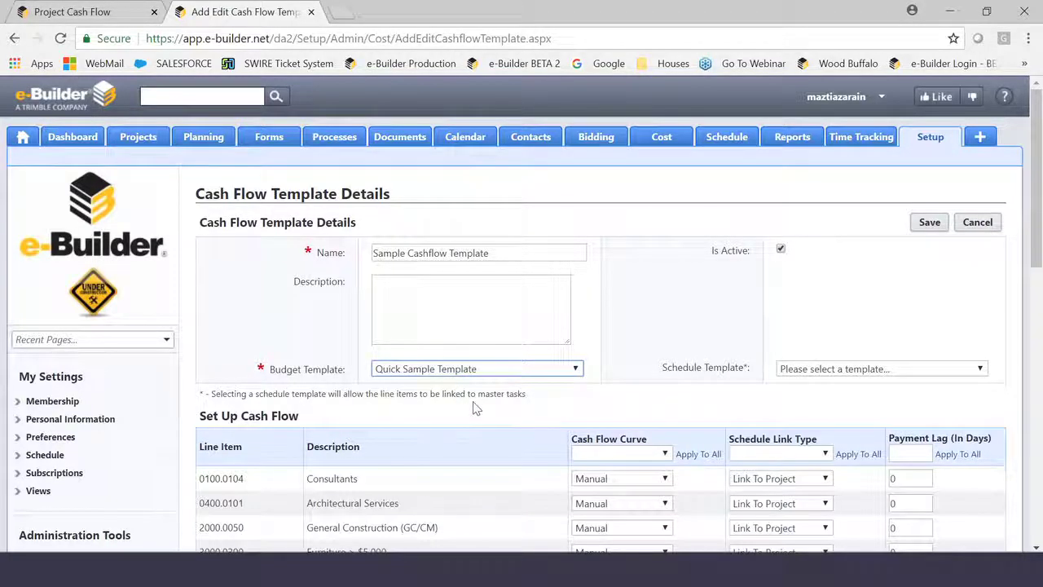
{"action": "scroll", "coordinate": [477, 408], "scroll_direction": "down", "scroll_amount": 1}
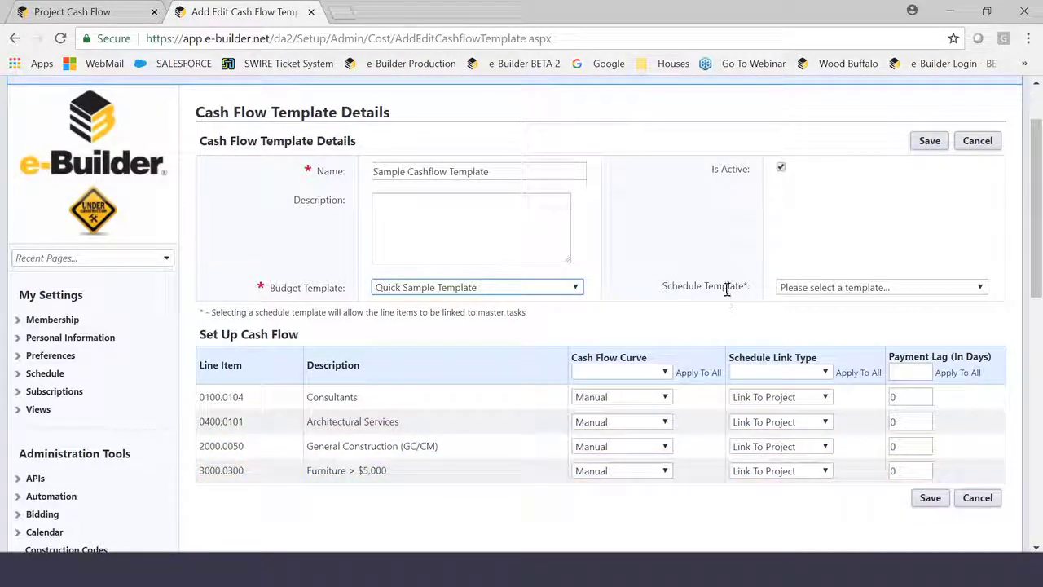
{"action": "left_click", "coordinate": [981, 289]}
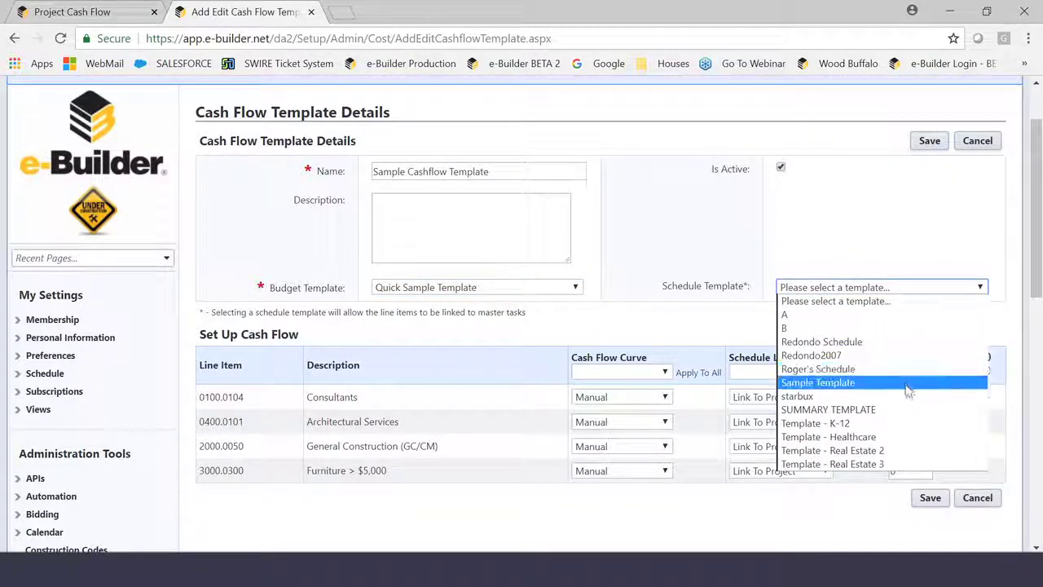
{"action": "left_click", "coordinate": [833, 383]}
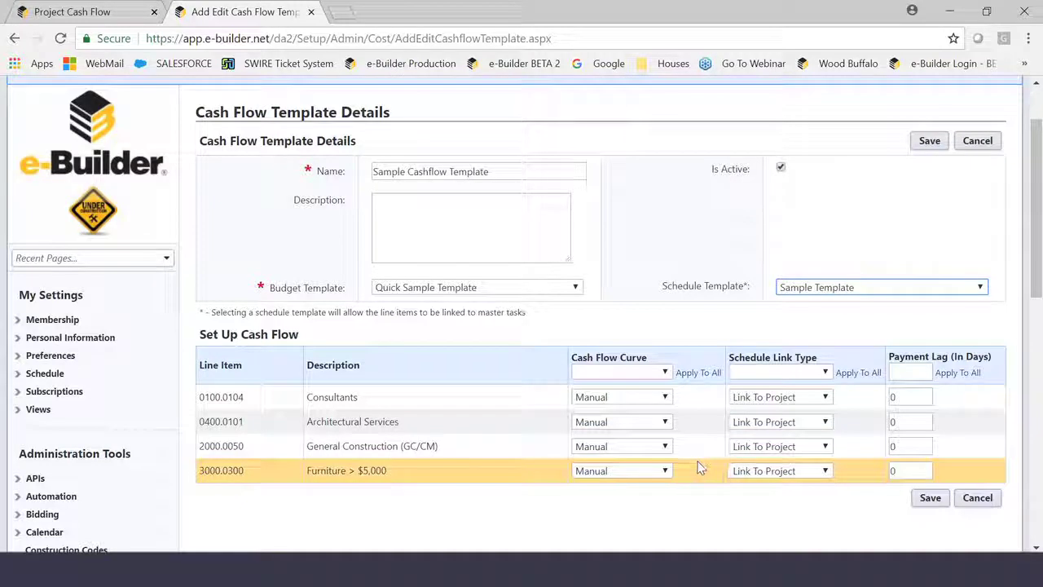
{"action": "left_click", "coordinate": [978, 288]}
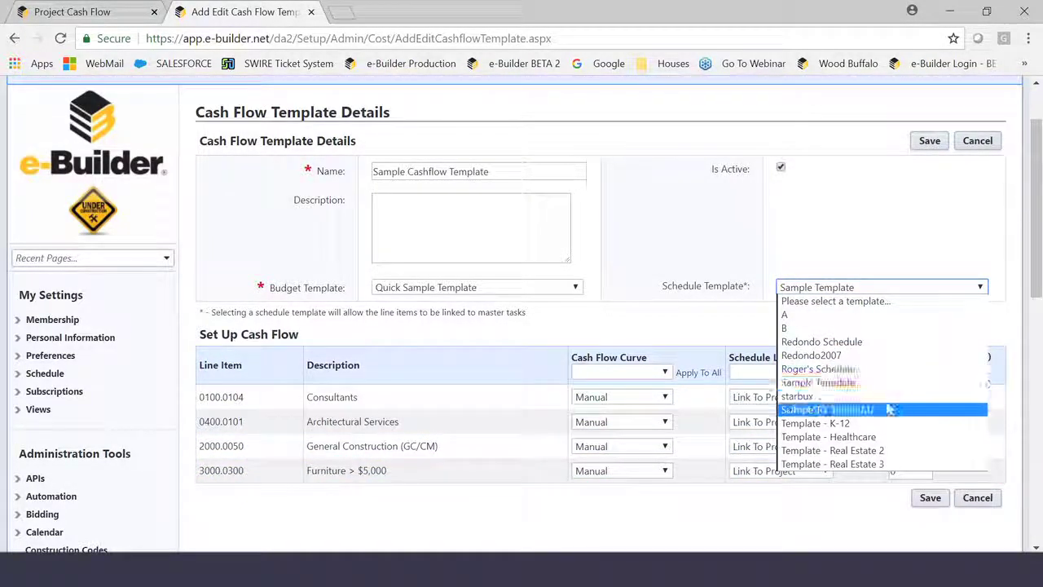
{"action": "left_click", "coordinate": [855, 382]}
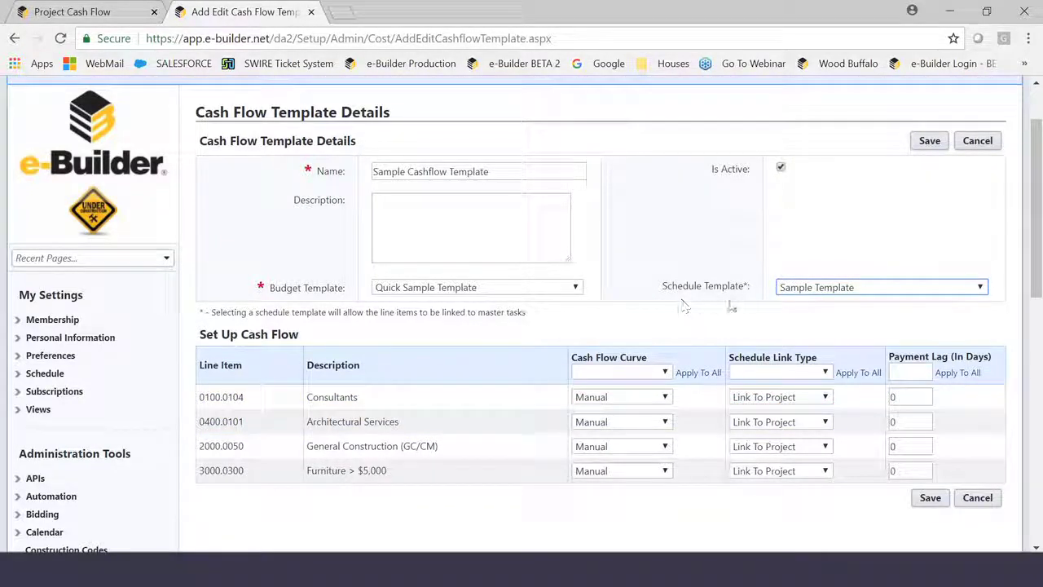
For the Consultants line item, set the schedule link type to Link To Tasks and the cash flow curve to Linear.
{"action": "left_click", "coordinate": [825, 397]}
{"action": "left_click", "coordinate": [805, 425]}
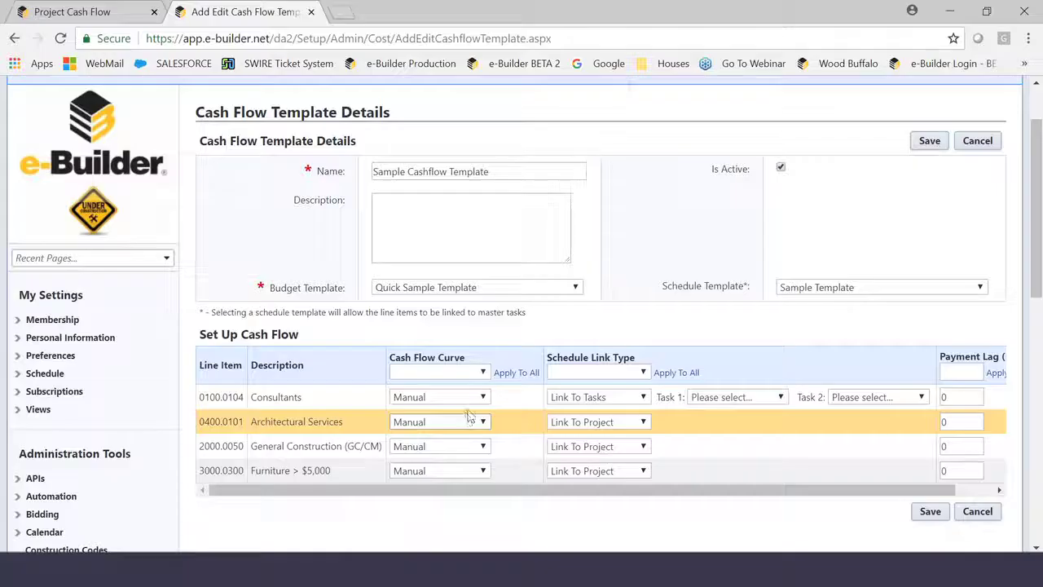
{"action": "left_click", "coordinate": [481, 397]}
{"action": "left_click", "coordinate": [475, 427]}
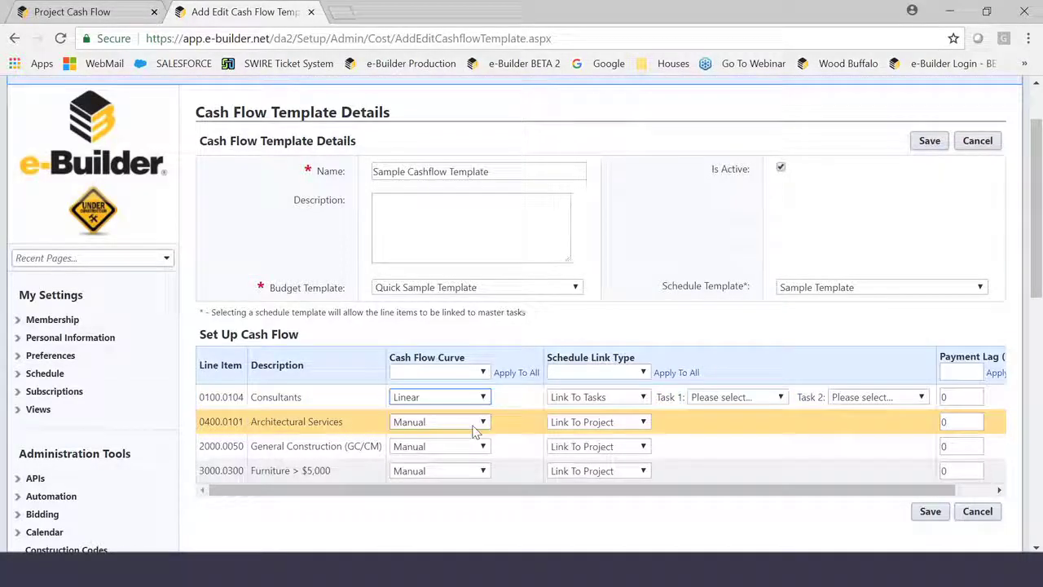
Set the cash flow curves to Inverse S Curve for Architectural Services, Bell Curve for General Construction and S Curve for Furniture.
{"action": "left_click", "coordinate": [478, 424]}
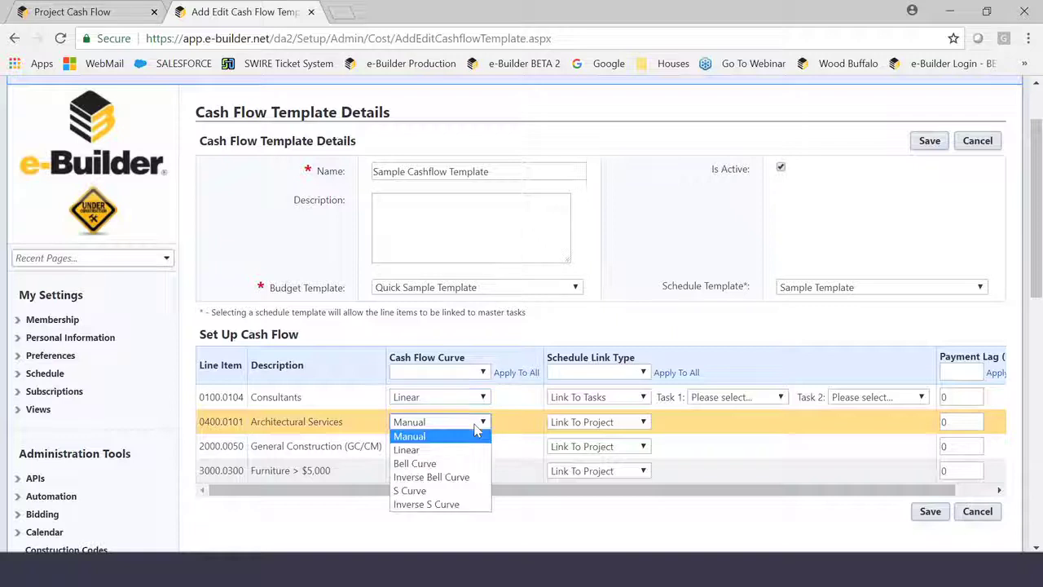
{"action": "left_click", "coordinate": [440, 504]}
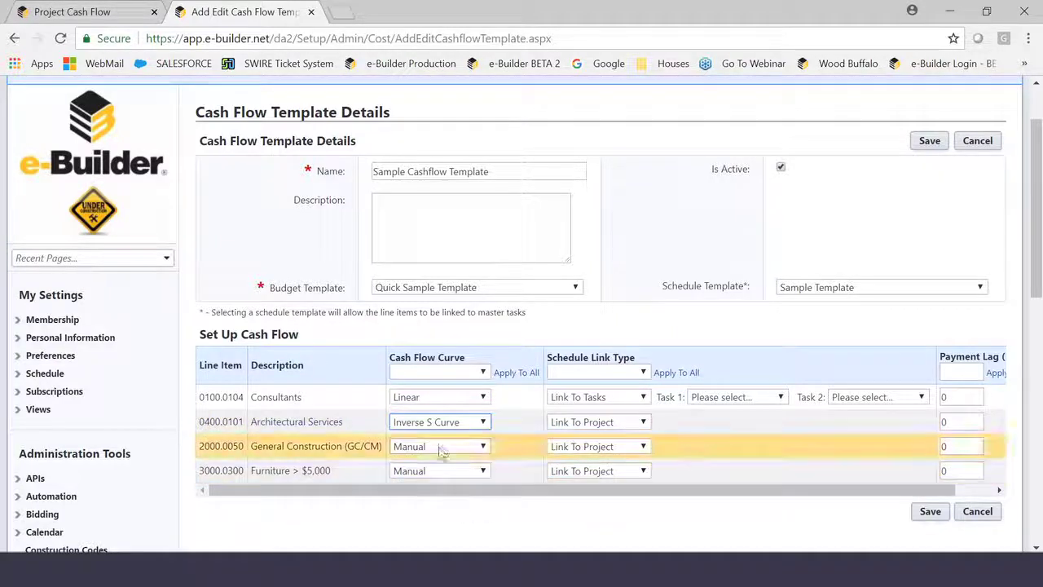
{"action": "left_click", "coordinate": [443, 449]}
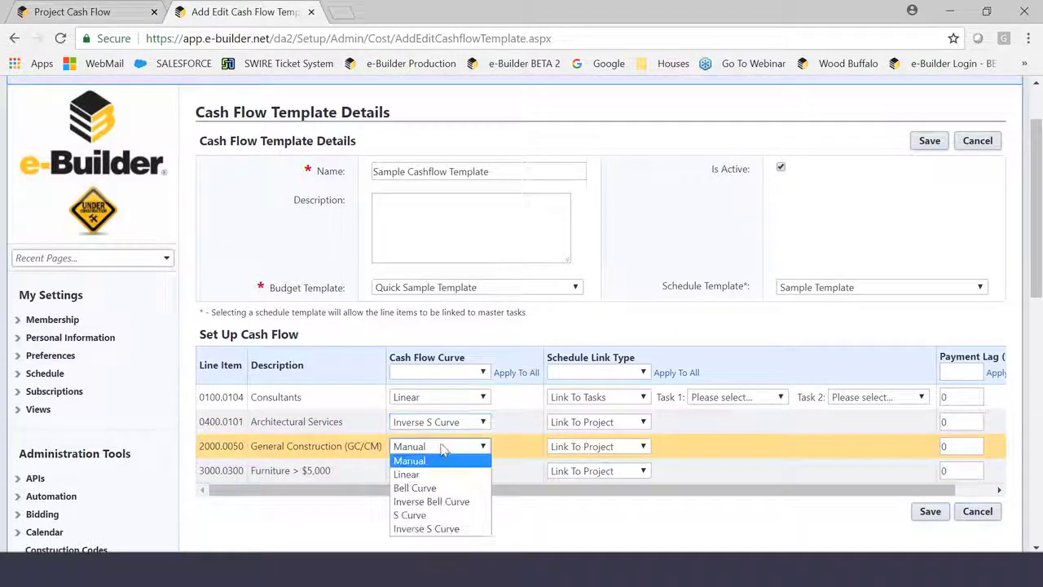
{"action": "left_click", "coordinate": [439, 489]}
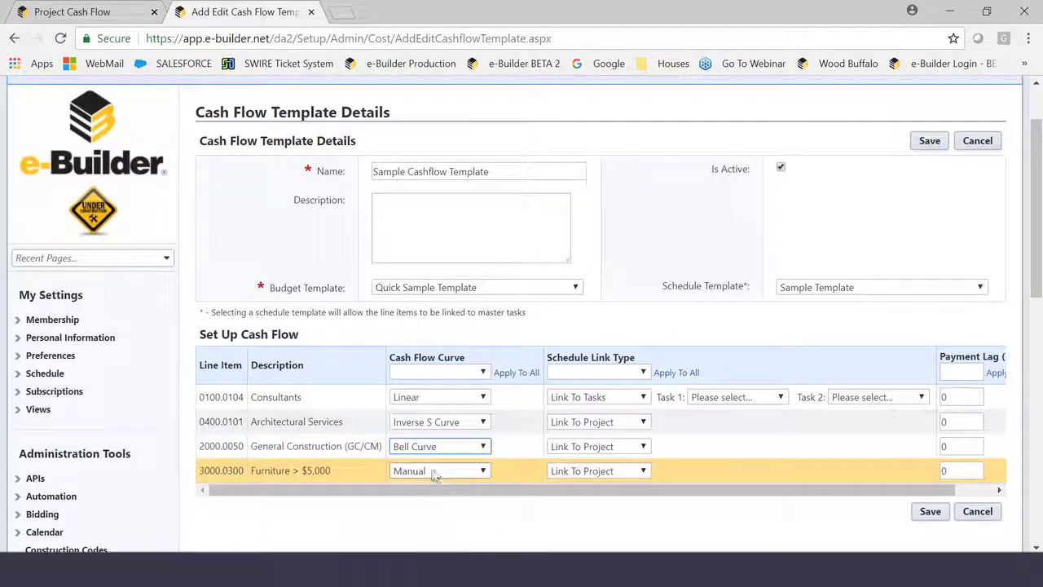
{"action": "left_click", "coordinate": [433, 470]}
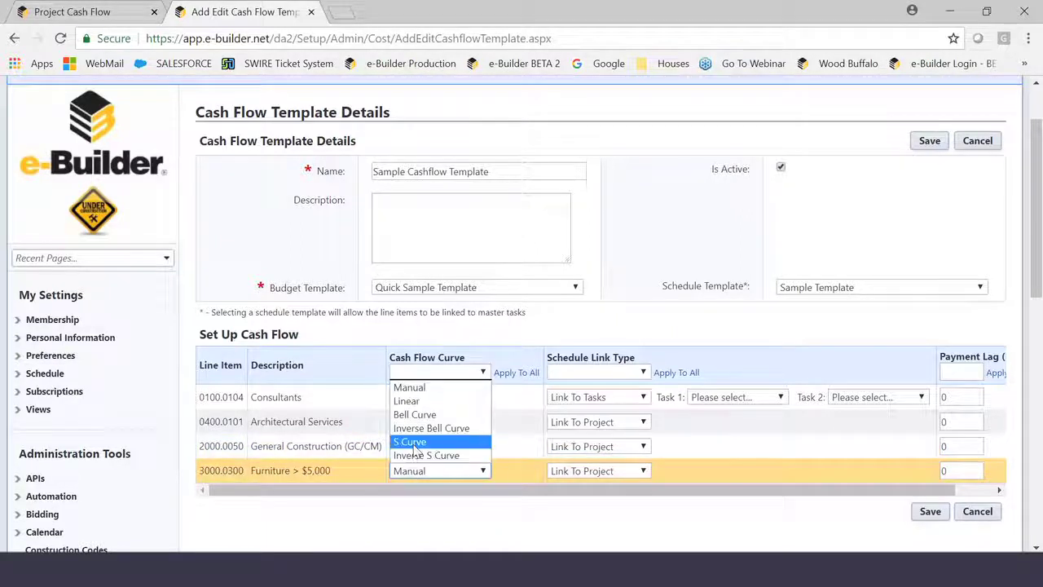
{"action": "left_click", "coordinate": [411, 443]}
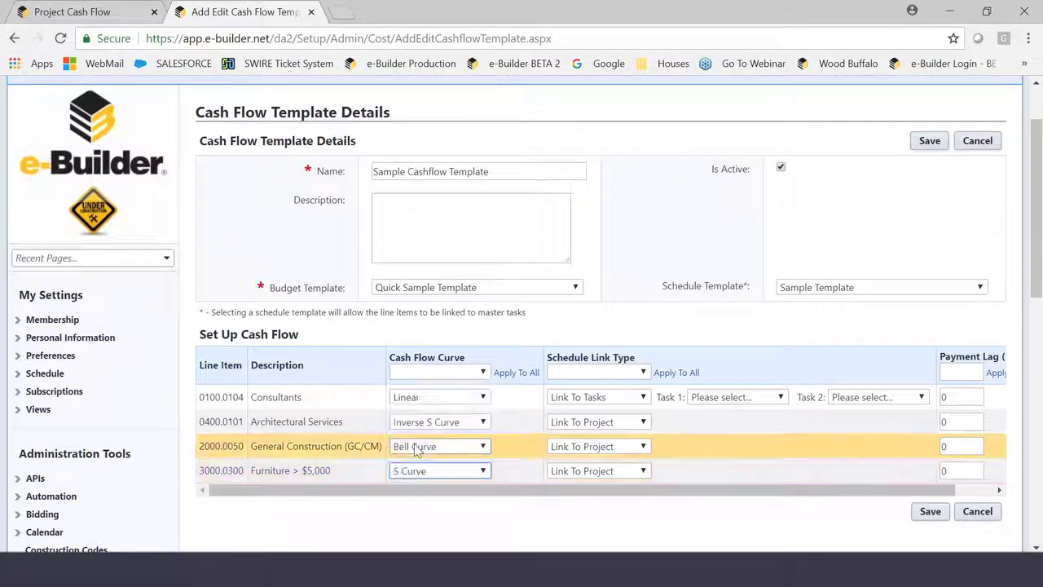
Link the Consultants line item to the schedule, and link Architectural Services to tasks with 4 - Design as Task 1.
{"action": "left_click", "coordinate": [642, 396]}
{"action": "left_click", "coordinate": [633, 411]}
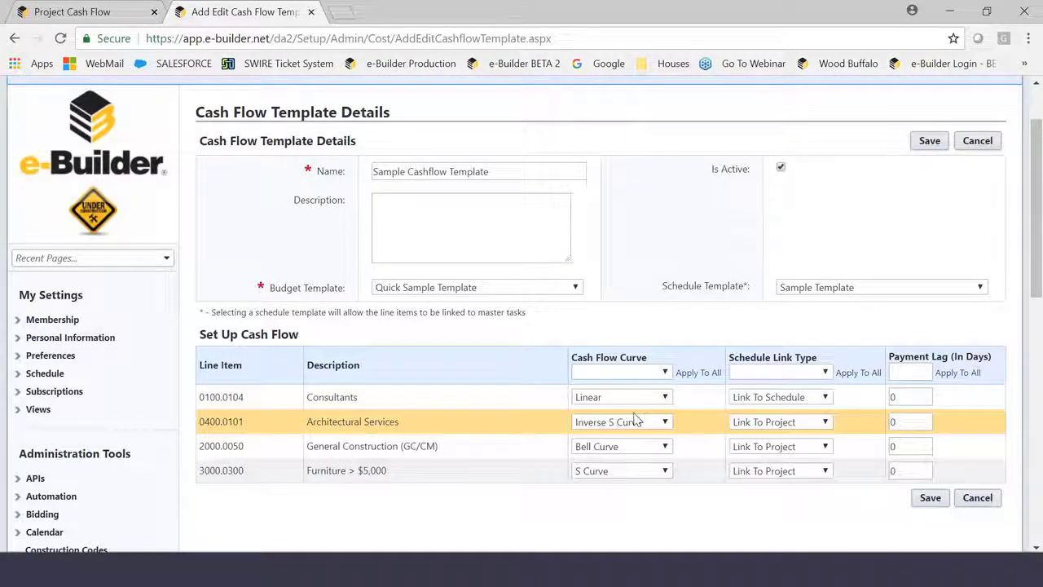
{"action": "left_click", "coordinate": [825, 421]}
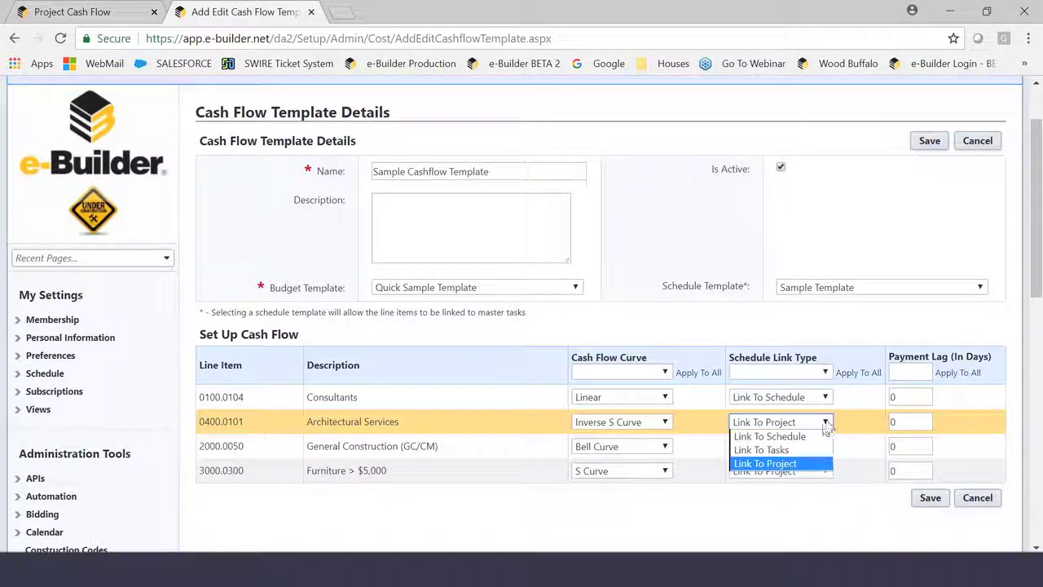
{"action": "left_click", "coordinate": [815, 453]}
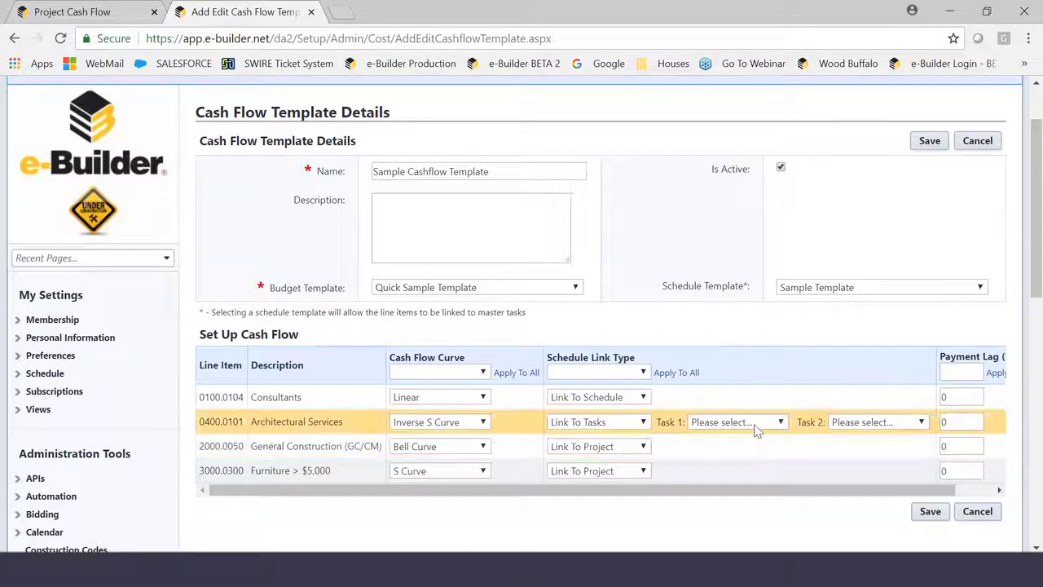
{"action": "left_click", "coordinate": [757, 422]}
{"action": "left_click", "coordinate": [708, 477]}
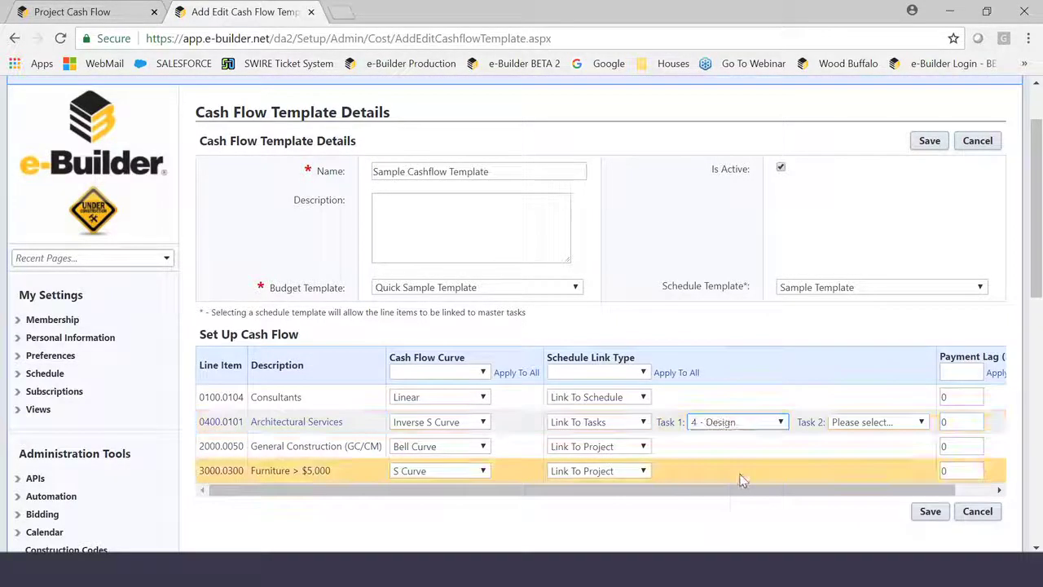
Link General Construction and Furniture to tasks, with 5 - Construction and 6 - Occupancy as their respective Task 1.
{"action": "left_click", "coordinate": [620, 450]}
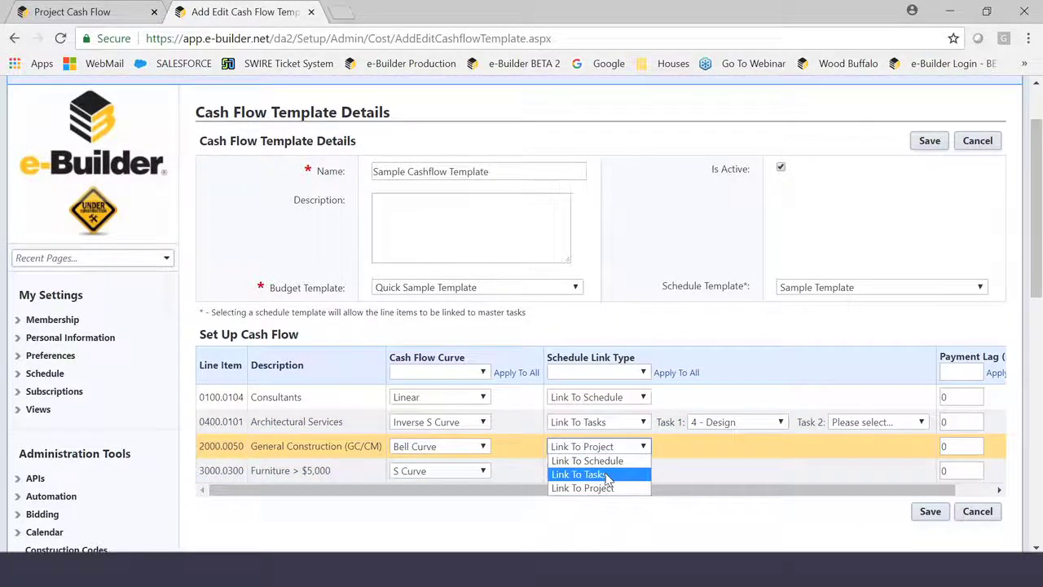
{"action": "left_click", "coordinate": [615, 473]}
{"action": "left_click", "coordinate": [750, 446]}
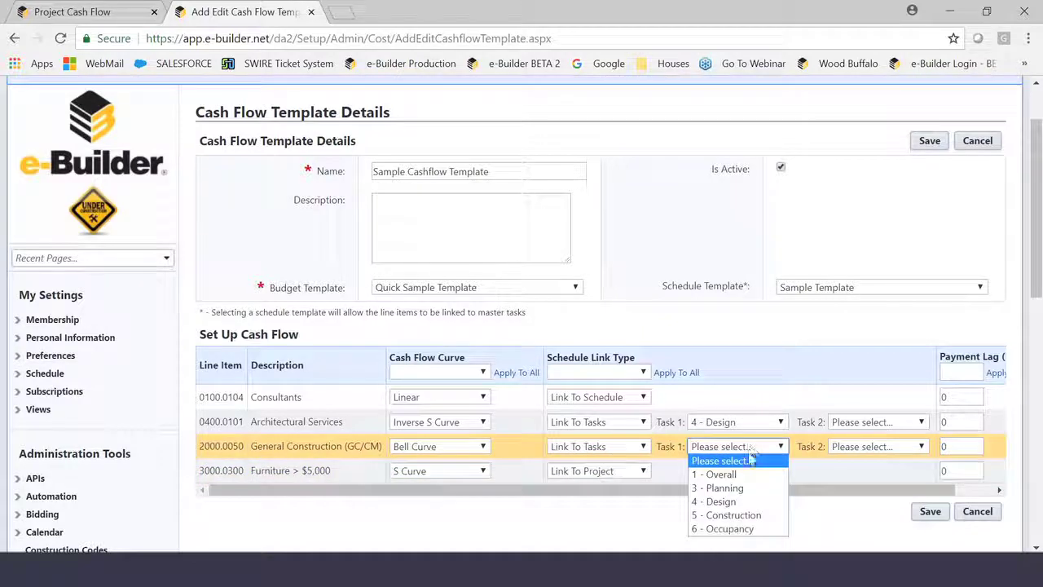
{"action": "left_click", "coordinate": [748, 513]}
{"action": "left_click", "coordinate": [624, 471]}
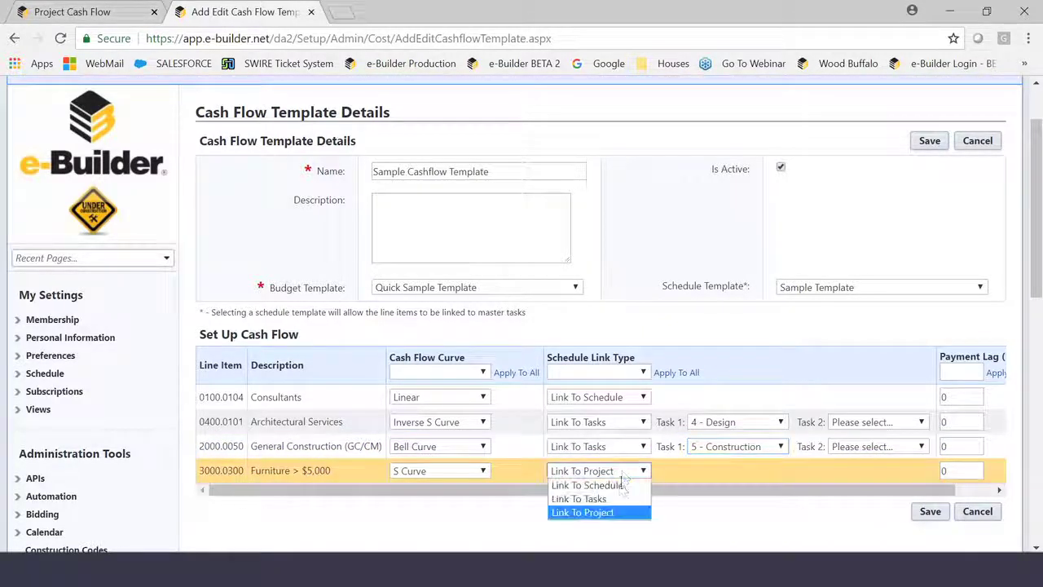
{"action": "left_click", "coordinate": [618, 499]}
{"action": "left_click", "coordinate": [726, 471]}
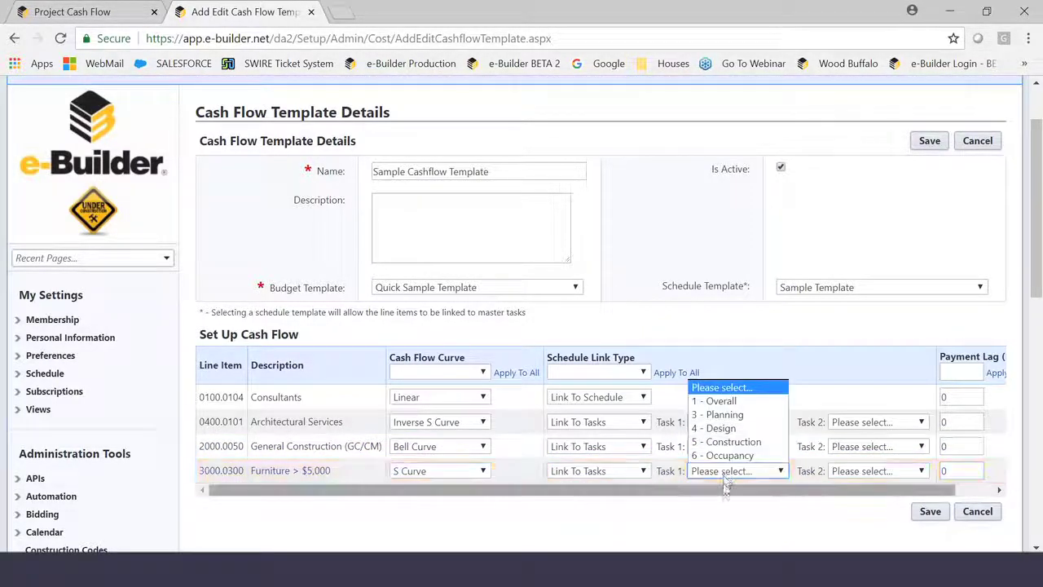
{"action": "left_click", "coordinate": [728, 456]}
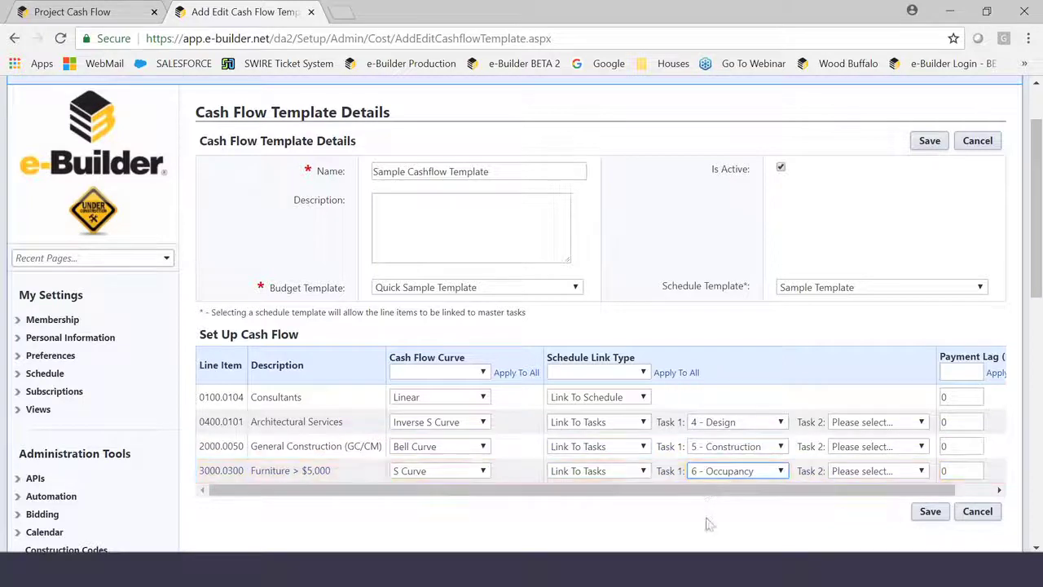
Apply a payment lag of 30 days to all line items and save the cash flow template.
{"action": "left_click", "coordinate": [970, 371]}
{"action": "type", "text": "30"}
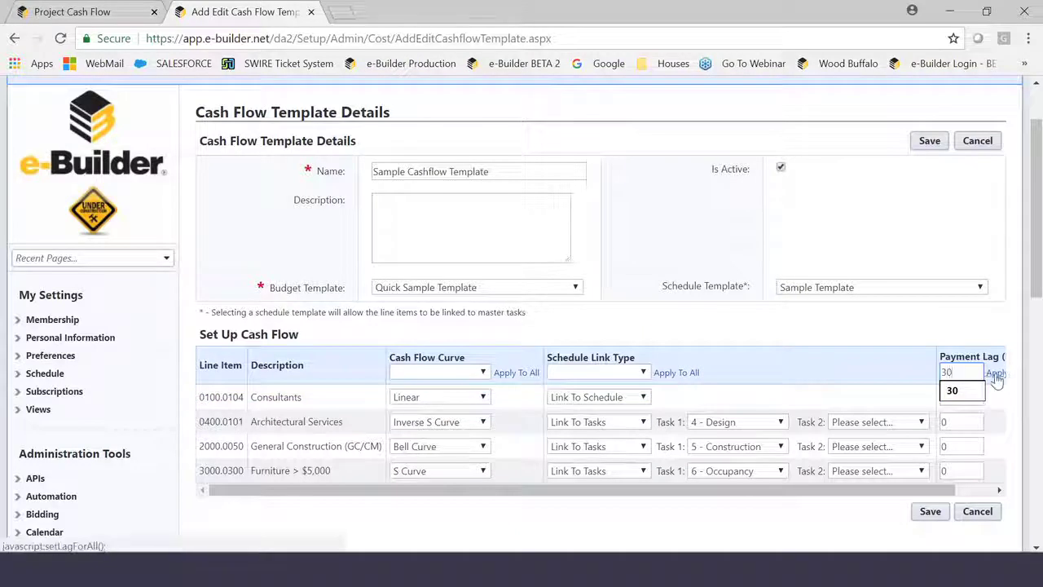
{"action": "left_click", "coordinate": [996, 373]}
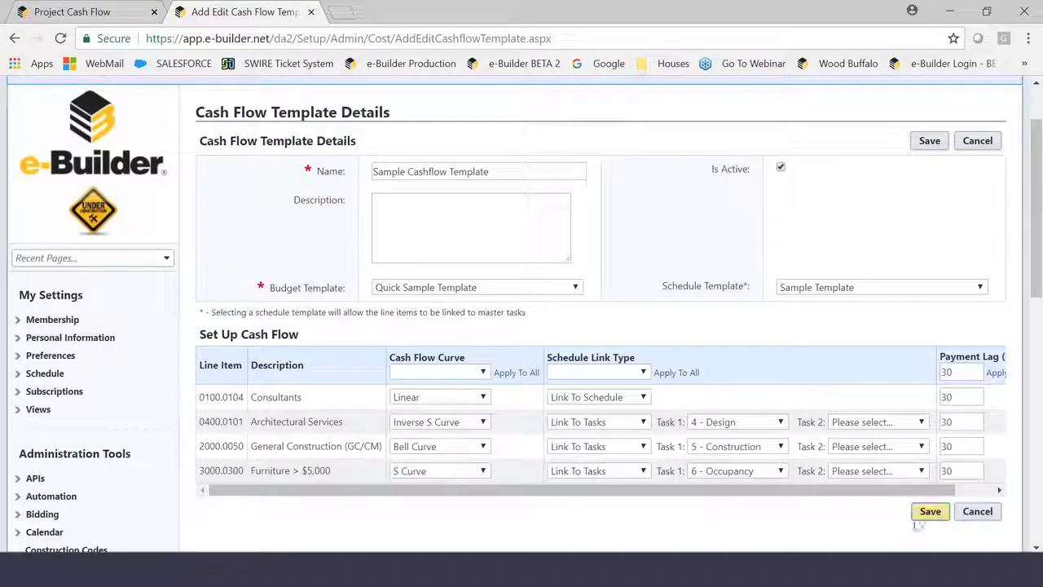
{"action": "left_click", "coordinate": [929, 510]}
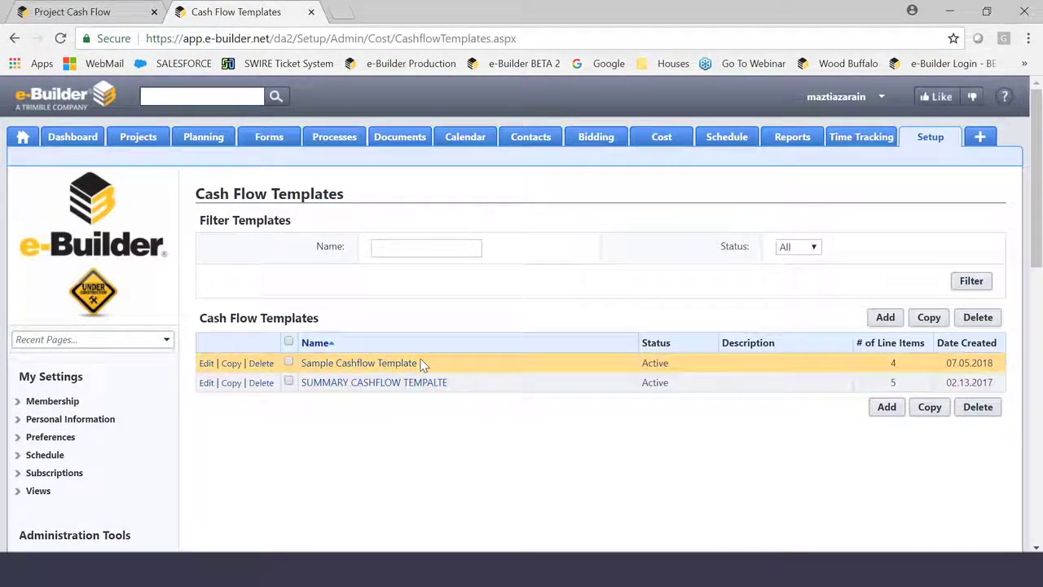
{"action": "left_click_drag", "start_coordinate": [422, 364], "coordinate": [298, 363]}
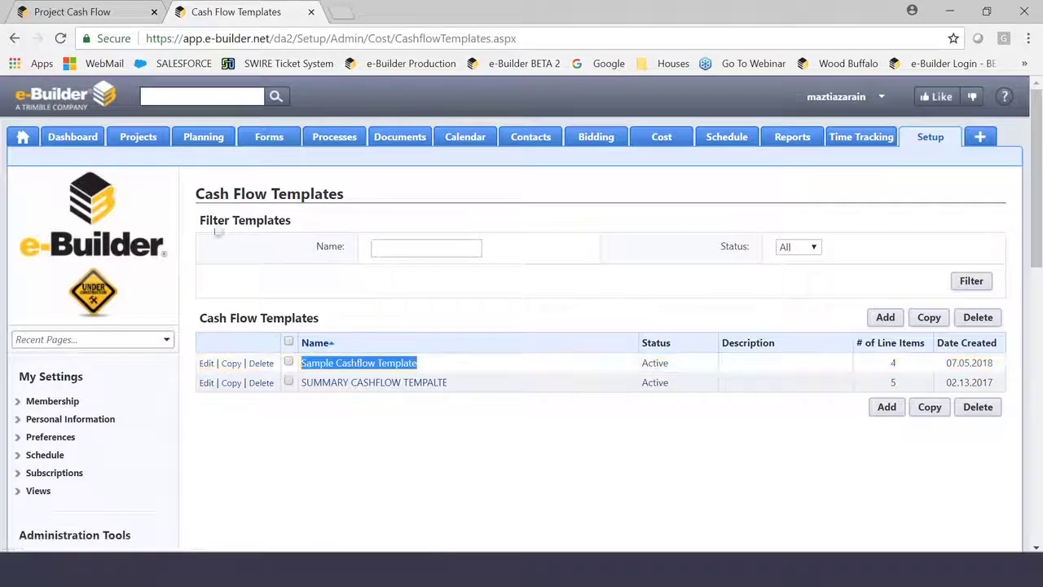
In the cash flow setup of Cash Flow Sample Project, apply the Sample Cashflow Template and accept overriding the existing settings.
{"action": "left_click", "coordinate": [103, 15]}
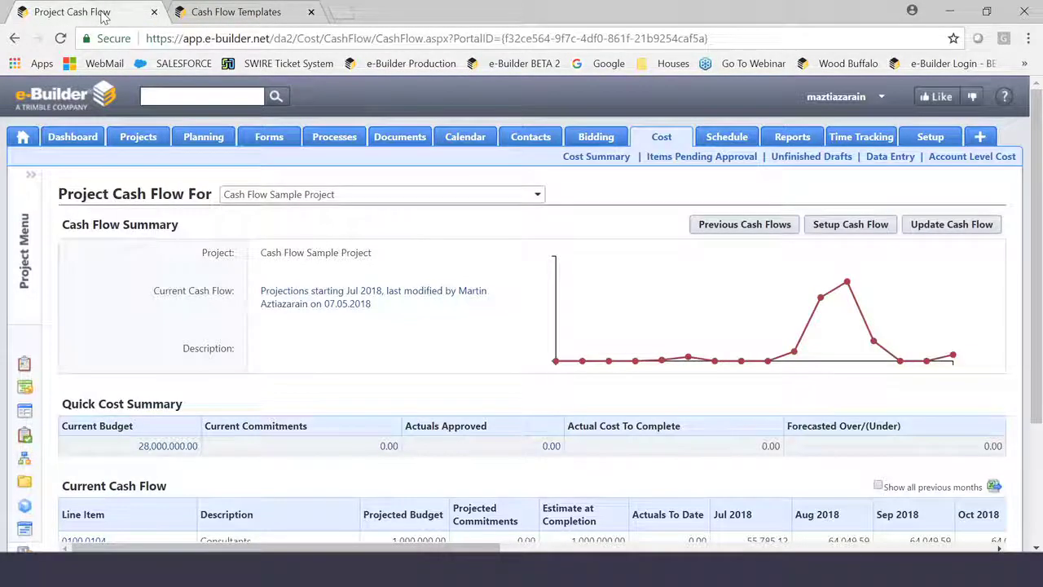
{"action": "left_click", "coordinate": [853, 232]}
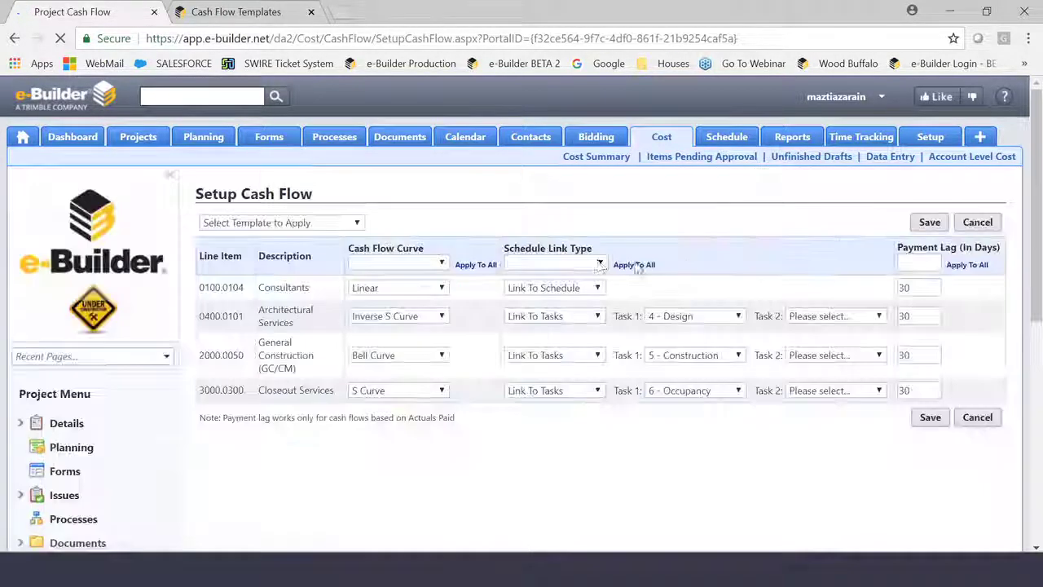
{"action": "left_click", "coordinate": [357, 223]}
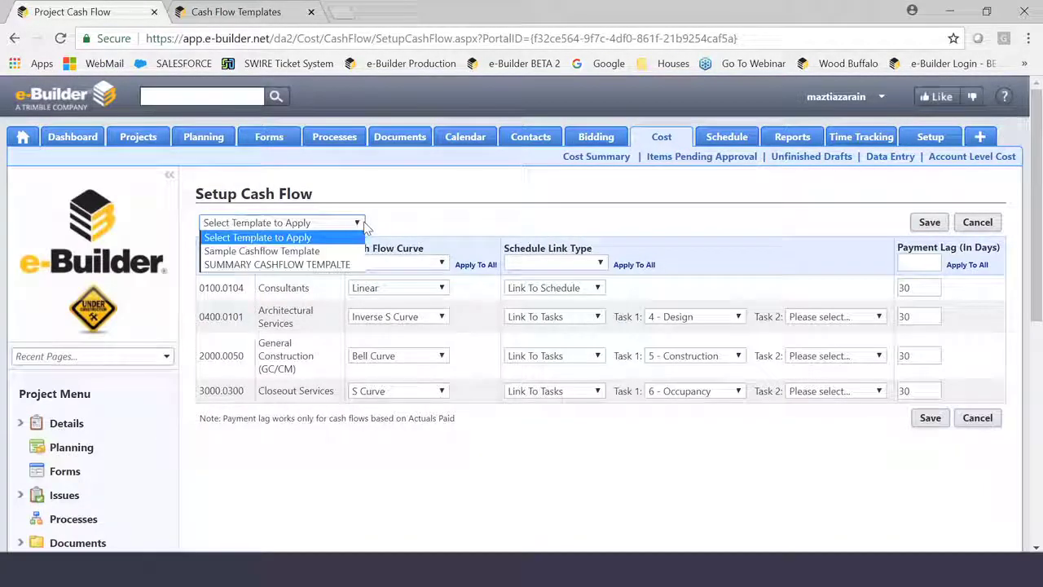
{"action": "left_click", "coordinate": [324, 252]}
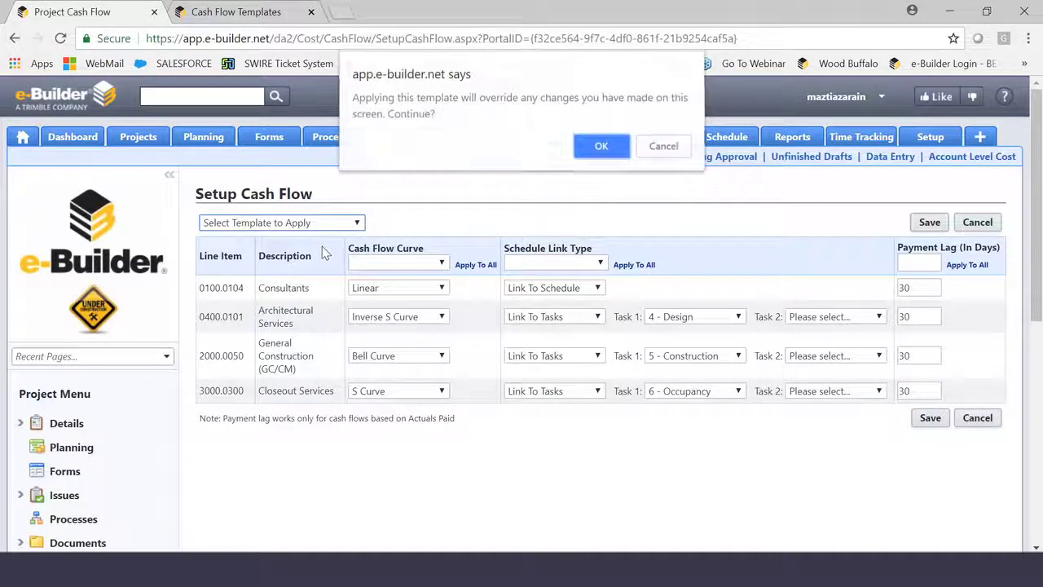
{"action": "left_click", "coordinate": [601, 146]}
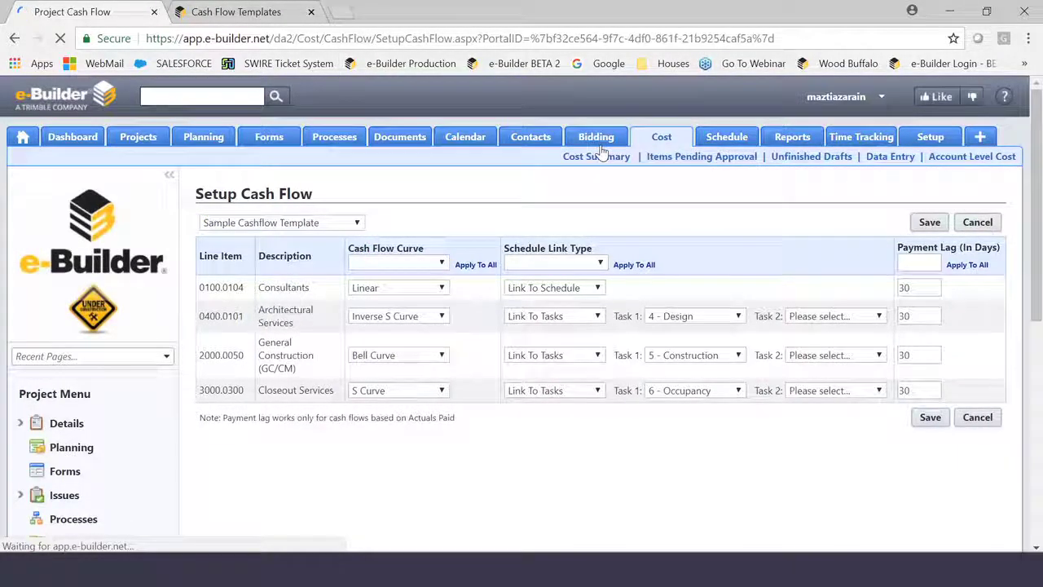